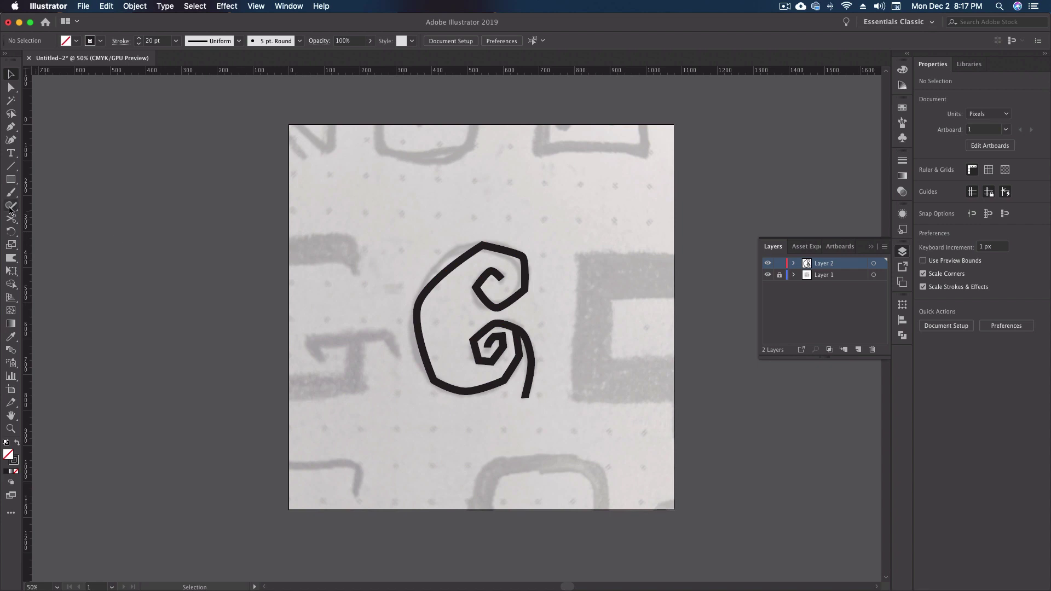
Switch to the Smooth Tool from the Shaper tool's flyout group.
{"action": "left_click_drag", "start_coordinate": [10, 209], "coordinate": [42, 209]}
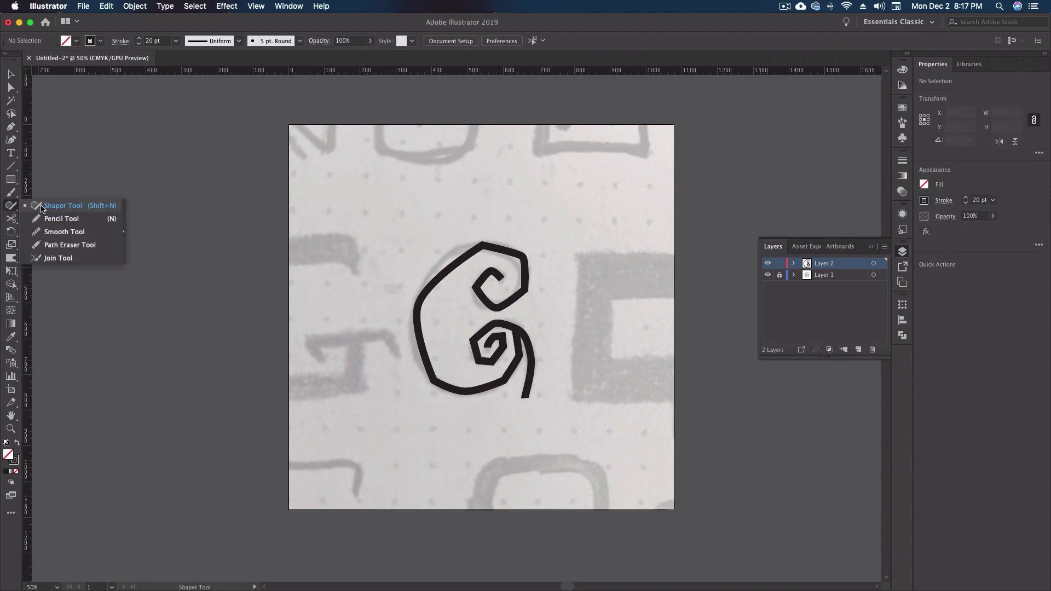
{"action": "left_click", "coordinate": [8, 211]}
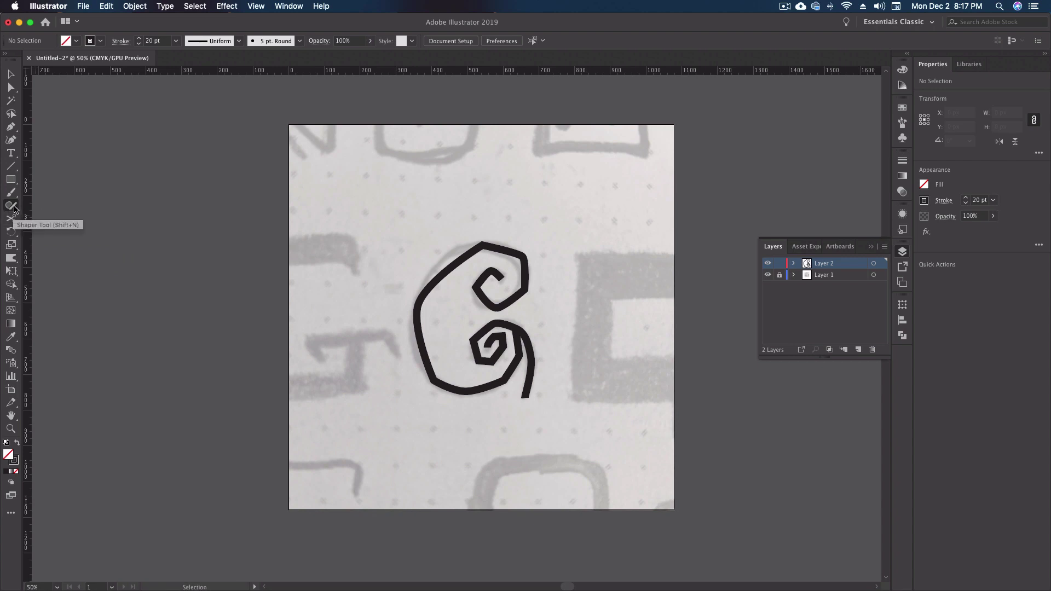
{"action": "left_click", "coordinate": [12, 208]}
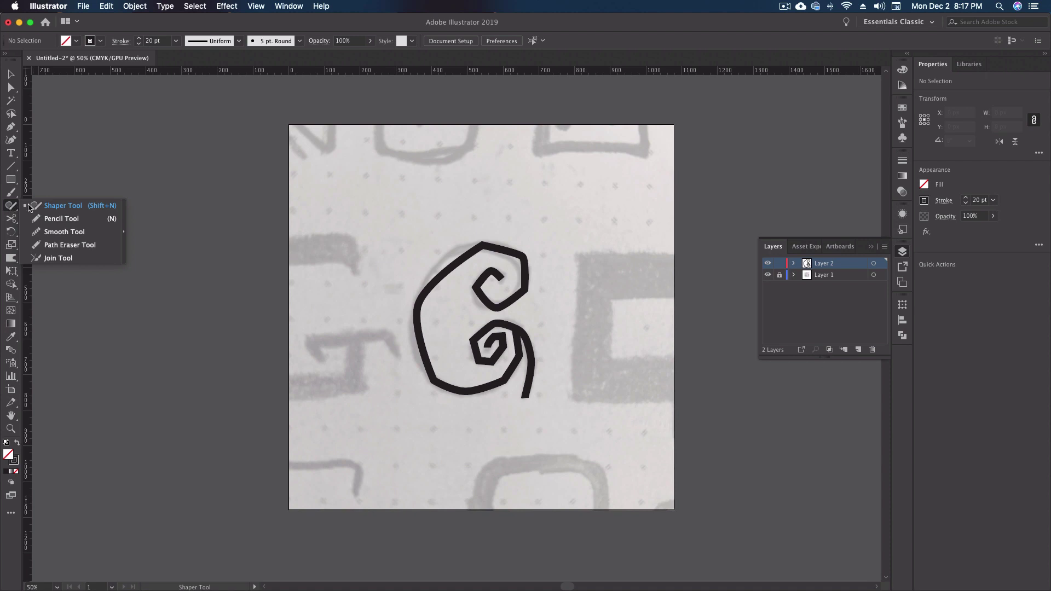
{"action": "left_click", "coordinate": [64, 232]}
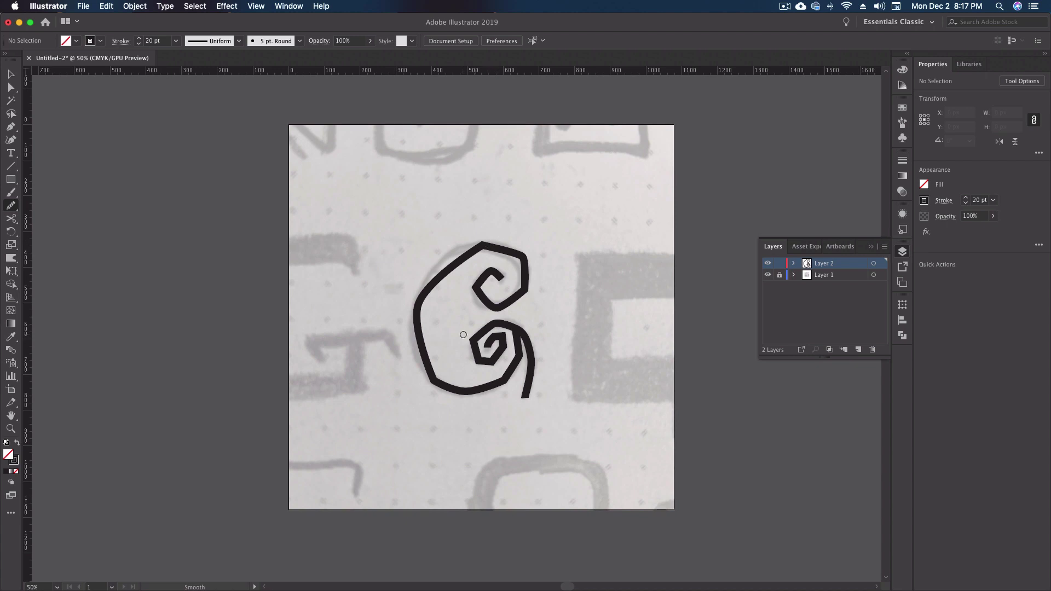
Smooth the selected spiral's inner hooks, then open the Smooth Tool Options dialog.
{"action": "mouse_move", "coordinate": [484, 284]}
{"action": "left_mouse_down"}
{"action": "mouse_move", "coordinate": [501, 306]}
{"action": "mouse_move", "coordinate": [486, 273]}
{"action": "mouse_move", "coordinate": [483, 282]}
{"action": "mouse_move", "coordinate": [531, 264]}
{"action": "mouse_move", "coordinate": [500, 304]}
{"action": "left_mouse_up"}
{"action": "key", "text": "super+a"}
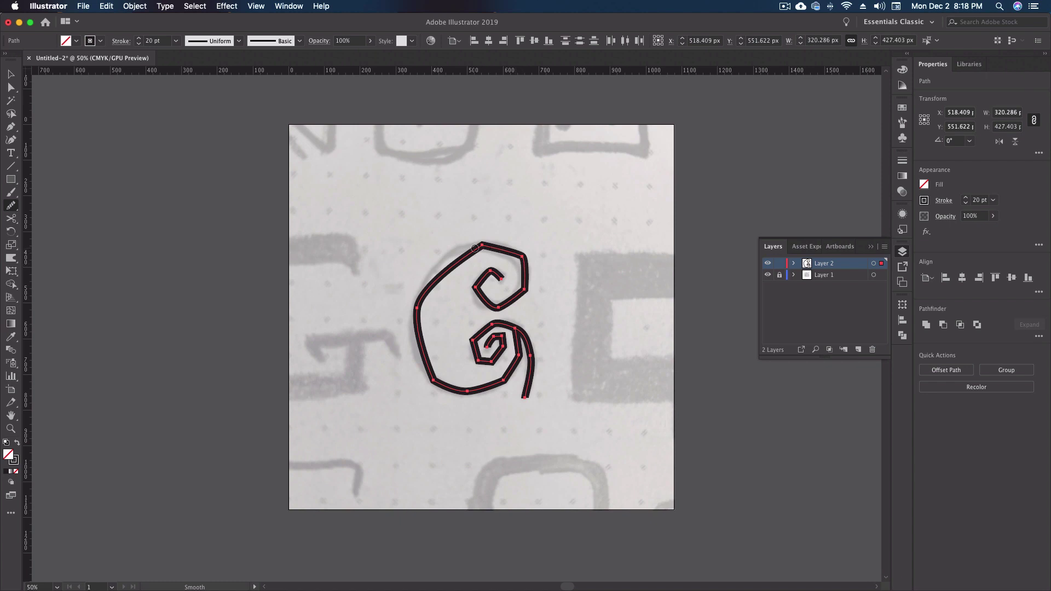
{"action": "left_click_drag", "start_coordinate": [491, 343], "coordinate": [495, 335]}
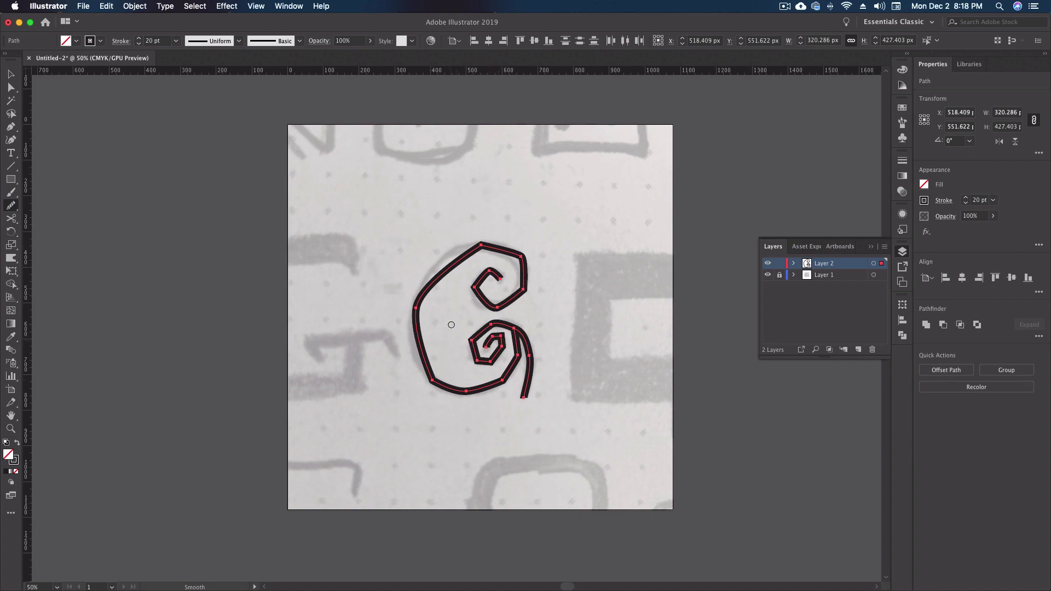
{"action": "double_click", "coordinate": [10, 205]}
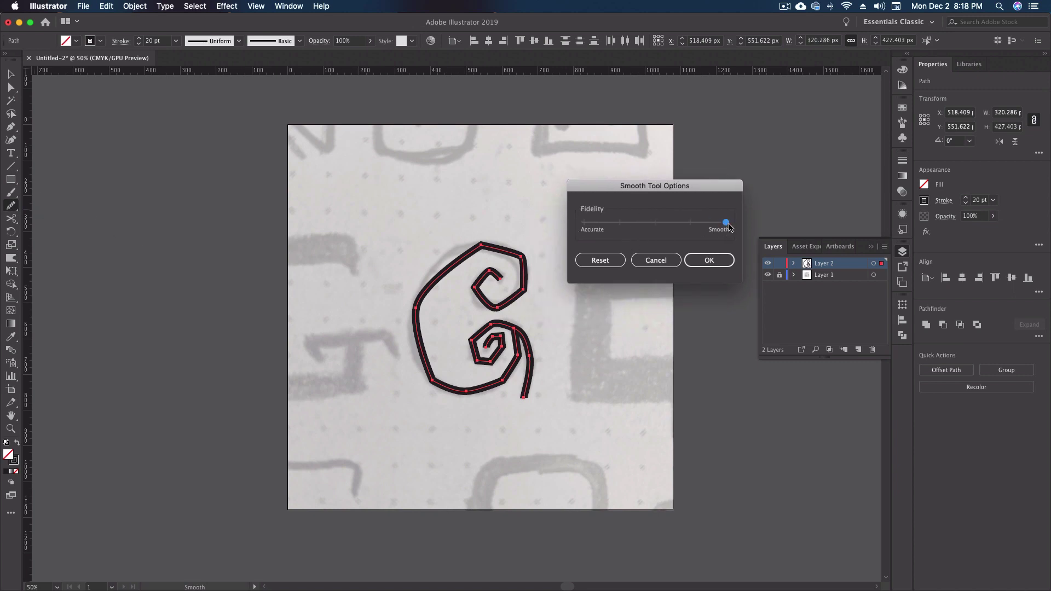
Set Smooth Tool Fidelity midway between Accurate and Smooth and confirm with OK.
{"action": "mouse_move", "coordinate": [717, 225]}
{"action": "left_mouse_down"}
{"action": "mouse_move", "coordinate": [576, 224]}
{"action": "mouse_move", "coordinate": [725, 223]}
{"action": "left_mouse_up"}
{"action": "left_click_drag", "start_coordinate": [700, 226], "coordinate": [653, 226]}
{"action": "left_click", "coordinate": [712, 261]}
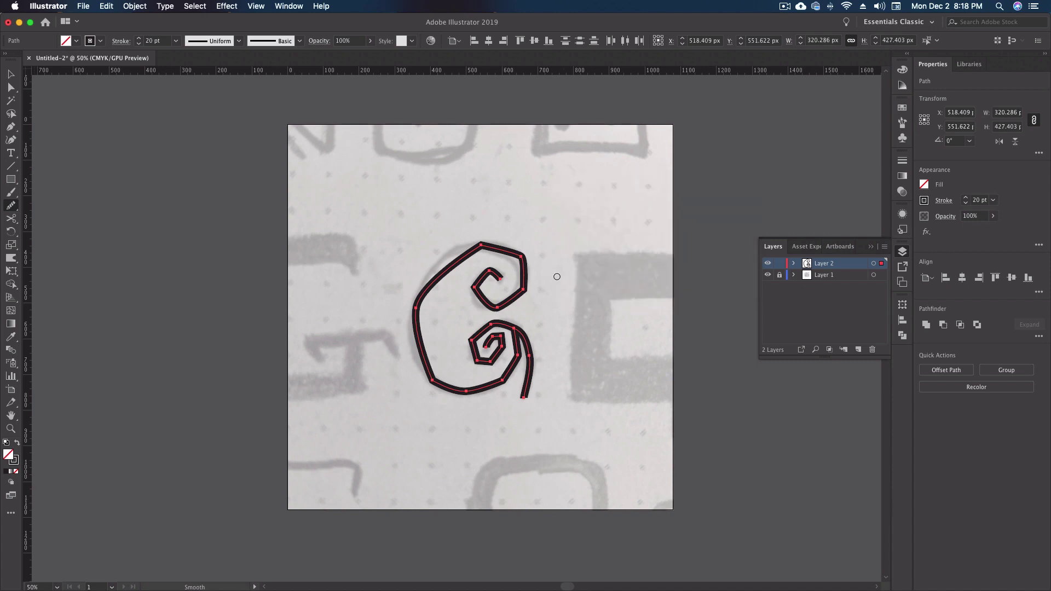
Trial-smooth the spiral's upper-right and top curves.
{"action": "mouse_move", "coordinate": [524, 262]}
{"action": "left_mouse_down"}
{"action": "mouse_move", "coordinate": [490, 304]}
{"action": "mouse_move", "coordinate": [521, 269]}
{"action": "mouse_move", "coordinate": [505, 252]}
{"action": "mouse_move", "coordinate": [491, 269]}
{"action": "mouse_move", "coordinate": [523, 275]}
{"action": "mouse_move", "coordinate": [522, 260]}
{"action": "mouse_move", "coordinate": [483, 249]}
{"action": "mouse_move", "coordinate": [526, 266]}
{"action": "left_mouse_up"}
{"action": "mouse_move", "coordinate": [455, 256]}
{"action": "left_mouse_down"}
{"action": "mouse_move", "coordinate": [445, 278]}
{"action": "mouse_move", "coordinate": [512, 259]}
{"action": "mouse_move", "coordinate": [491, 247]}
{"action": "mouse_move", "coordinate": [429, 288]}
{"action": "mouse_move", "coordinate": [528, 266]}
{"action": "mouse_move", "coordinate": [518, 255]}
{"action": "mouse_move", "coordinate": [454, 250]}
{"action": "mouse_move", "coordinate": [413, 308]}
{"action": "mouse_move", "coordinate": [522, 268]}
{"action": "mouse_move", "coordinate": [520, 258]}
{"action": "mouse_move", "coordinate": [465, 250]}
{"action": "mouse_move", "coordinate": [422, 302]}
{"action": "mouse_move", "coordinate": [527, 264]}
{"action": "mouse_move", "coordinate": [492, 250]}
{"action": "mouse_move", "coordinate": [429, 281]}
{"action": "mouse_move", "coordinate": [416, 312]}
{"action": "mouse_move", "coordinate": [505, 257]}
{"action": "mouse_move", "coordinate": [438, 268]}
{"action": "mouse_move", "coordinate": [412, 330]}
{"action": "left_mouse_up"}
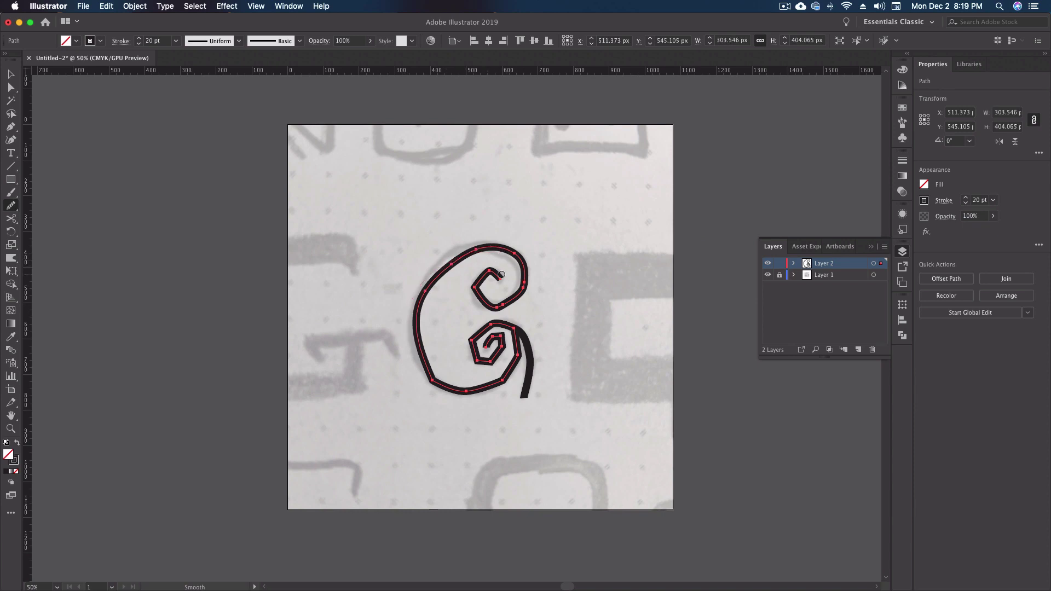
{"action": "mouse_move", "coordinate": [501, 274]}
{"action": "left_mouse_down"}
{"action": "mouse_move", "coordinate": [422, 306]}
{"action": "mouse_move", "coordinate": [438, 251]}
{"action": "mouse_move", "coordinate": [523, 262]}
{"action": "left_mouse_up"}
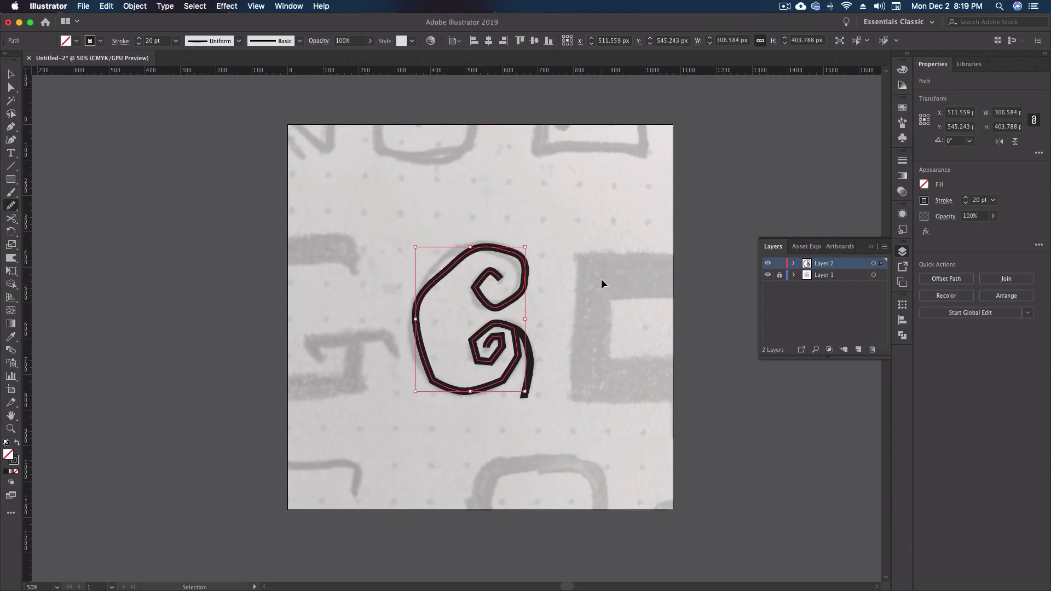
Undo the trial smoothing back to the angular spiral and toggle Layer 2's visibility.
{"action": "key", "text": "super+z"}
{"action": "key", "text": "super+z"}
{"action": "key", "text": "super+z"}
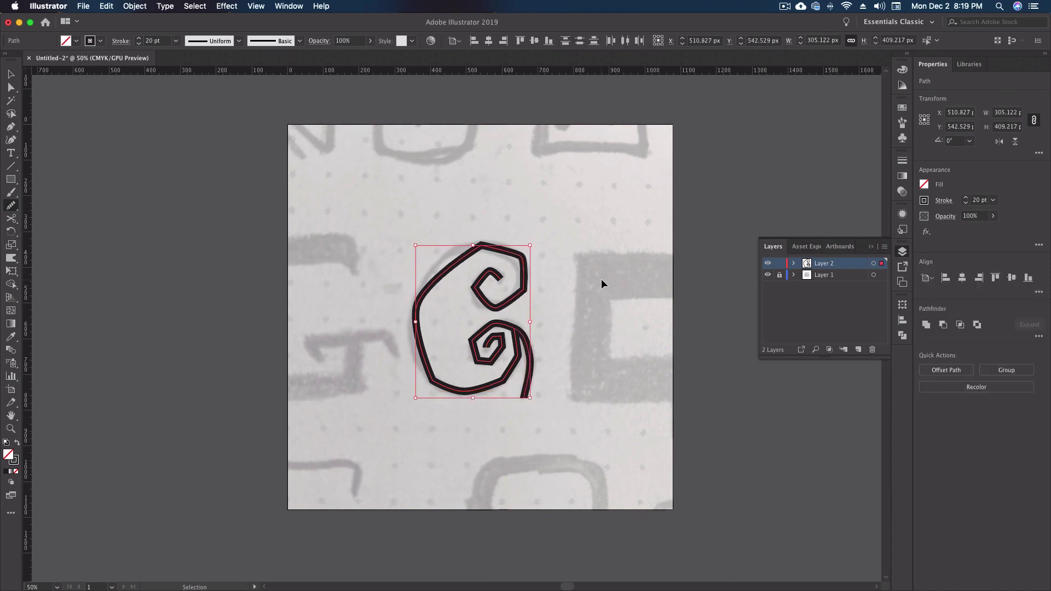
{"action": "key", "text": "super+z"}
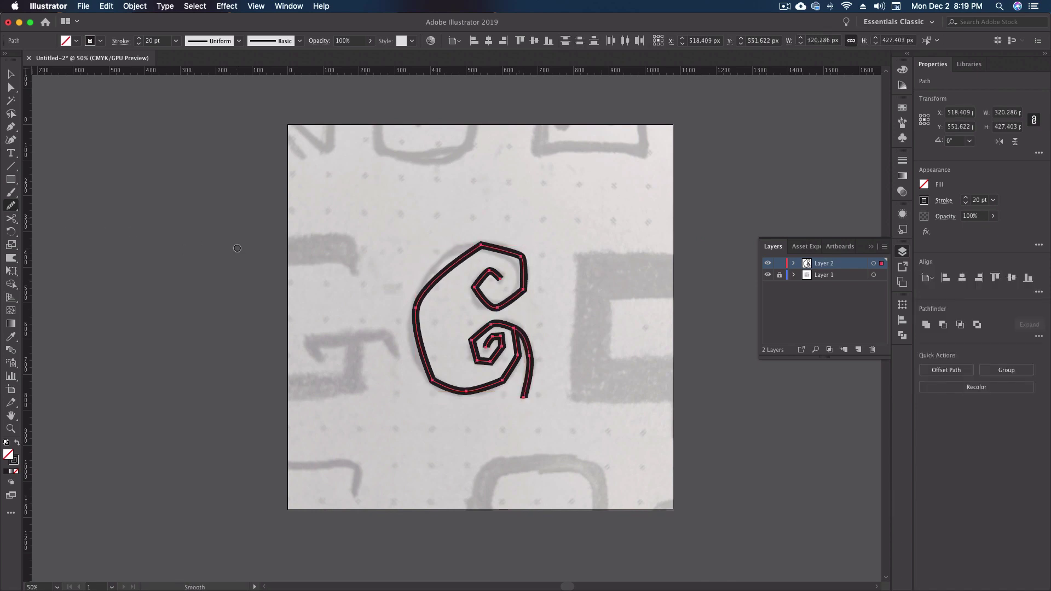
{"action": "key", "text": "super+z"}
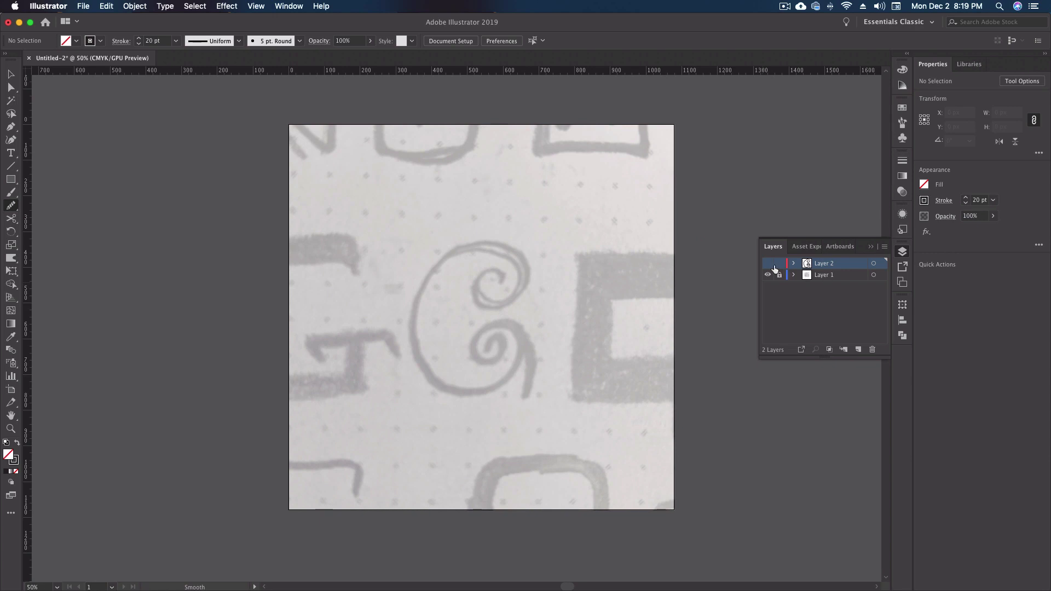
{"action": "left_click", "coordinate": [773, 264]}
Set Smooth Tool Fidelity all the way to Smooth and confirm.
{"action": "double_click", "coordinate": [12, 207]}
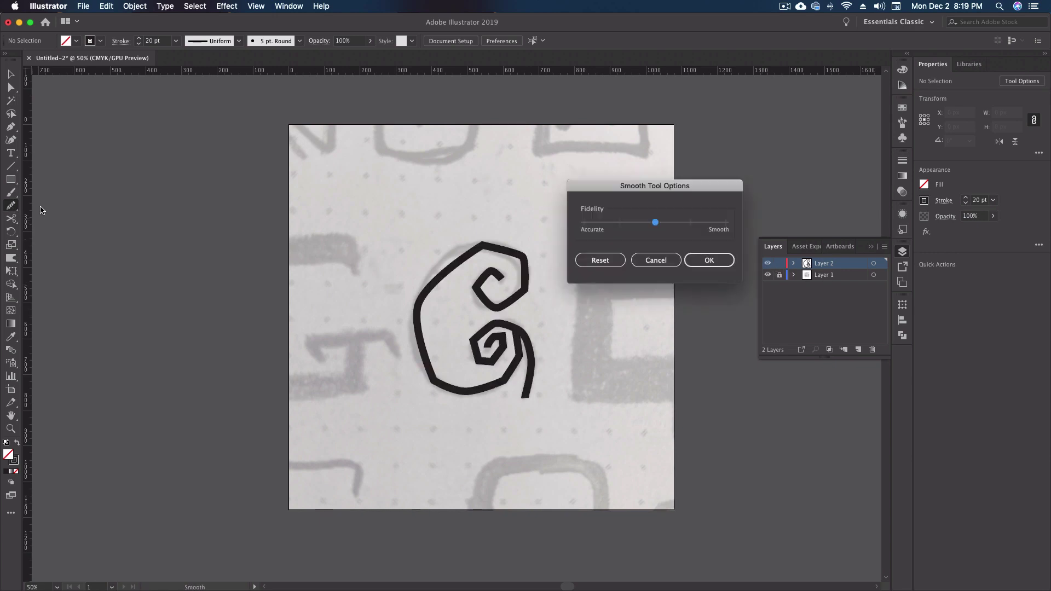
{"action": "left_click_drag", "start_coordinate": [655, 222], "coordinate": [728, 225]}
{"action": "left_click", "coordinate": [713, 260]}
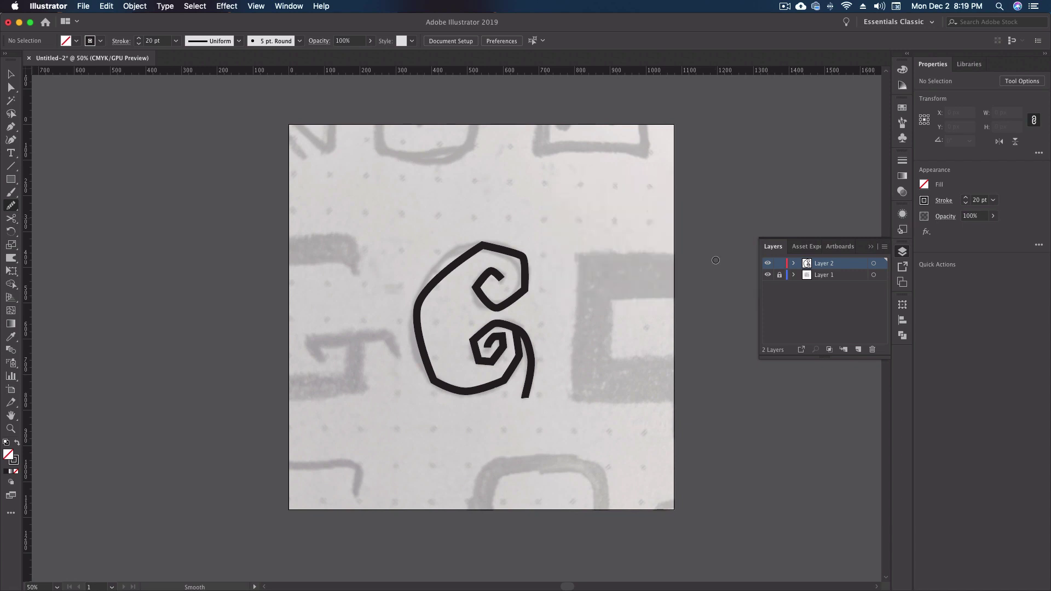
Select the spiral and smooth its inner loop, upper loop and left arc.
{"action": "key", "text": "super+a"}
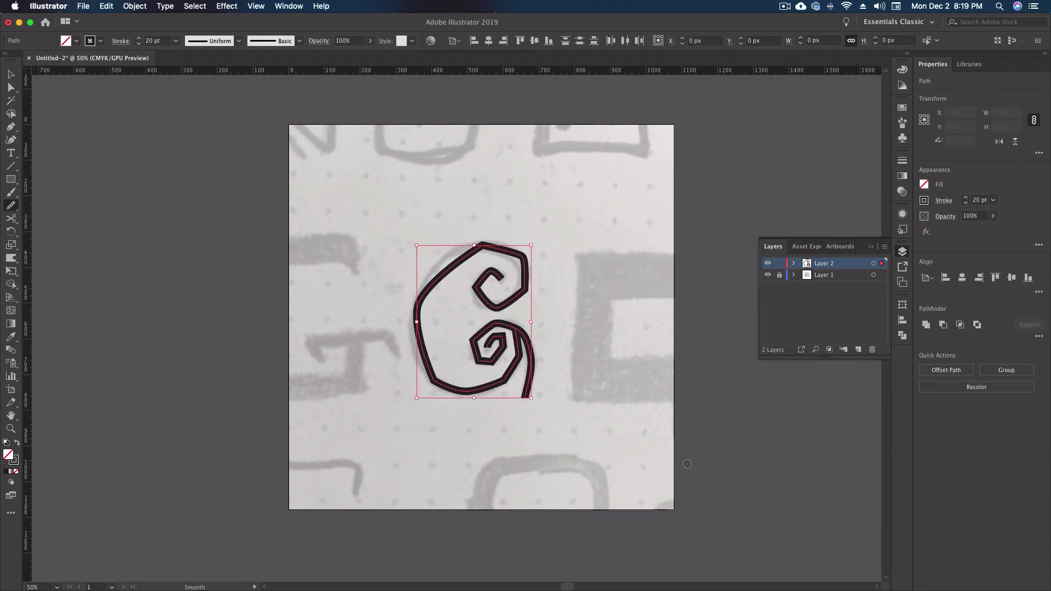
{"action": "mouse_move", "coordinate": [499, 277]}
{"action": "left_mouse_down"}
{"action": "mouse_move", "coordinate": [476, 285]}
{"action": "mouse_move", "coordinate": [512, 301]}
{"action": "mouse_move", "coordinate": [499, 275]}
{"action": "mouse_move", "coordinate": [478, 287]}
{"action": "mouse_move", "coordinate": [487, 307]}
{"action": "mouse_move", "coordinate": [481, 285]}
{"action": "mouse_move", "coordinate": [494, 303]}
{"action": "mouse_move", "coordinate": [514, 300]}
{"action": "mouse_move", "coordinate": [527, 270]}
{"action": "mouse_move", "coordinate": [520, 257]}
{"action": "mouse_move", "coordinate": [526, 276]}
{"action": "mouse_move", "coordinate": [526, 265]}
{"action": "mouse_move", "coordinate": [501, 245]}
{"action": "mouse_move", "coordinate": [442, 289]}
{"action": "left_mouse_up"}
{"action": "mouse_move", "coordinate": [506, 256]}
{"action": "left_mouse_down"}
{"action": "mouse_move", "coordinate": [434, 270]}
{"action": "mouse_move", "coordinate": [423, 331]}
{"action": "left_mouse_up"}
{"action": "left_click_drag", "start_coordinate": [427, 282], "coordinate": [420, 339]}
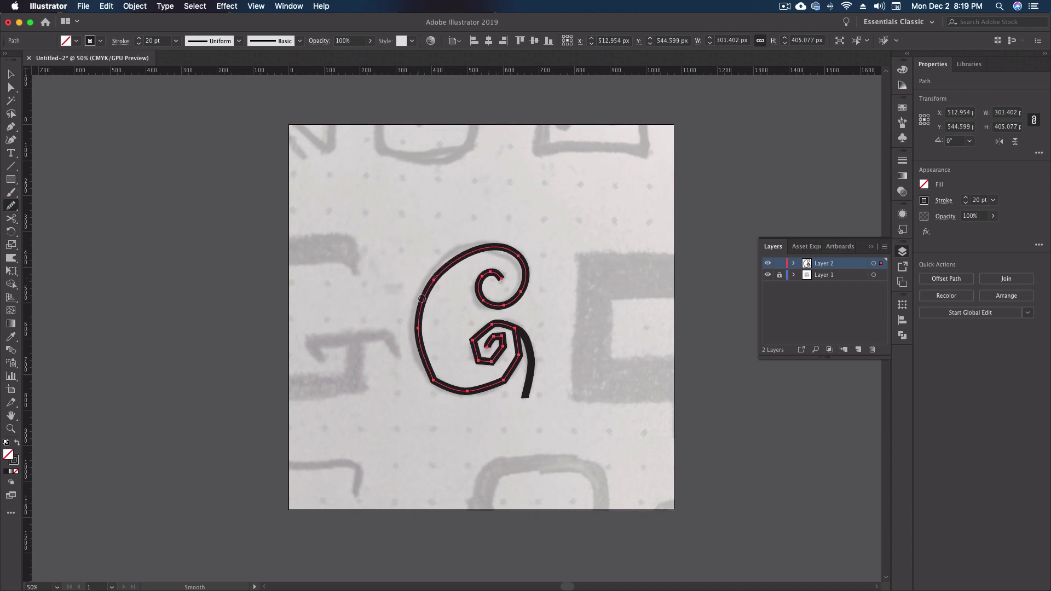
{"action": "mouse_move", "coordinate": [422, 299]}
{"action": "left_mouse_down"}
{"action": "mouse_move", "coordinate": [482, 395]}
{"action": "mouse_move", "coordinate": [458, 252]}
{"action": "left_mouse_up"}
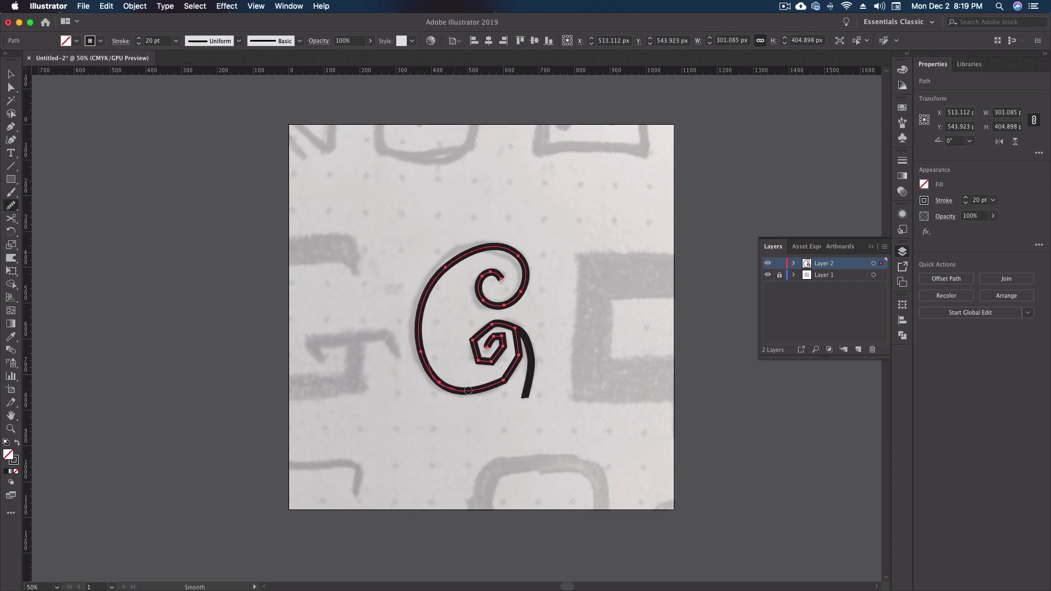
Smooth the bottom curves plus the upper and lower inner coils of the spiral.
{"action": "left_click_drag", "start_coordinate": [468, 390], "coordinate": [456, 382]}
{"action": "mouse_move", "coordinate": [516, 342]}
{"action": "left_mouse_down"}
{"action": "mouse_move", "coordinate": [484, 328]}
{"action": "mouse_move", "coordinate": [479, 358]}
{"action": "mouse_move", "coordinate": [498, 359]}
{"action": "mouse_move", "coordinate": [508, 328]}
{"action": "mouse_move", "coordinate": [476, 342]}
{"action": "mouse_move", "coordinate": [492, 367]}
{"action": "mouse_move", "coordinate": [504, 329]}
{"action": "mouse_move", "coordinate": [474, 343]}
{"action": "mouse_move", "coordinate": [489, 362]}
{"action": "mouse_move", "coordinate": [495, 327]}
{"action": "left_mouse_up"}
{"action": "mouse_move", "coordinate": [478, 286]}
{"action": "left_mouse_down"}
{"action": "mouse_move", "coordinate": [524, 302]}
{"action": "mouse_move", "coordinate": [480, 280]}
{"action": "left_mouse_up"}
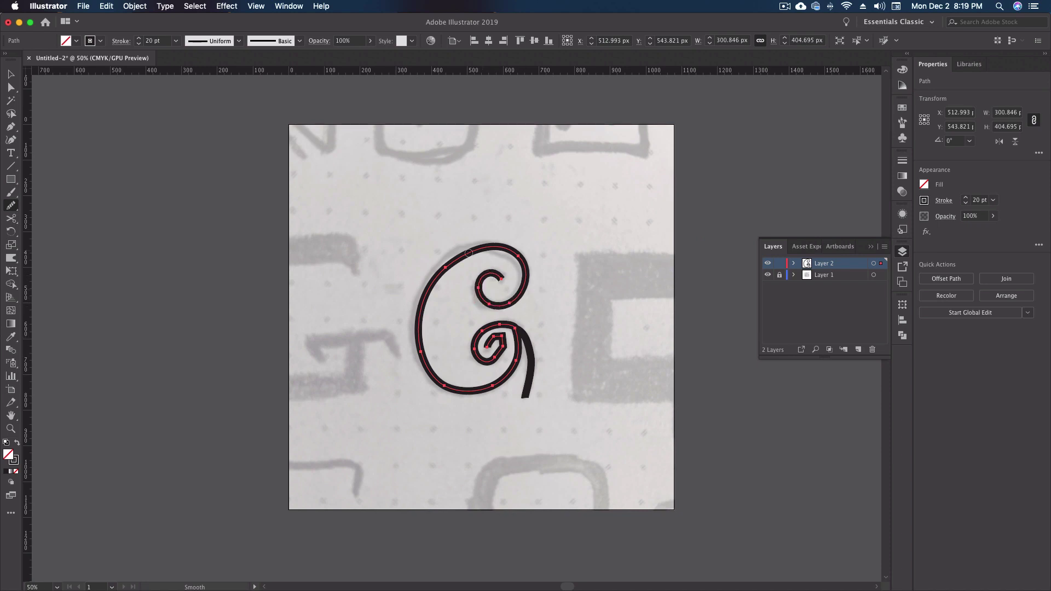
{"action": "mouse_move", "coordinate": [500, 251]}
{"action": "left_mouse_down"}
{"action": "mouse_move", "coordinate": [454, 260]}
{"action": "mouse_move", "coordinate": [470, 259]}
{"action": "left_mouse_up"}
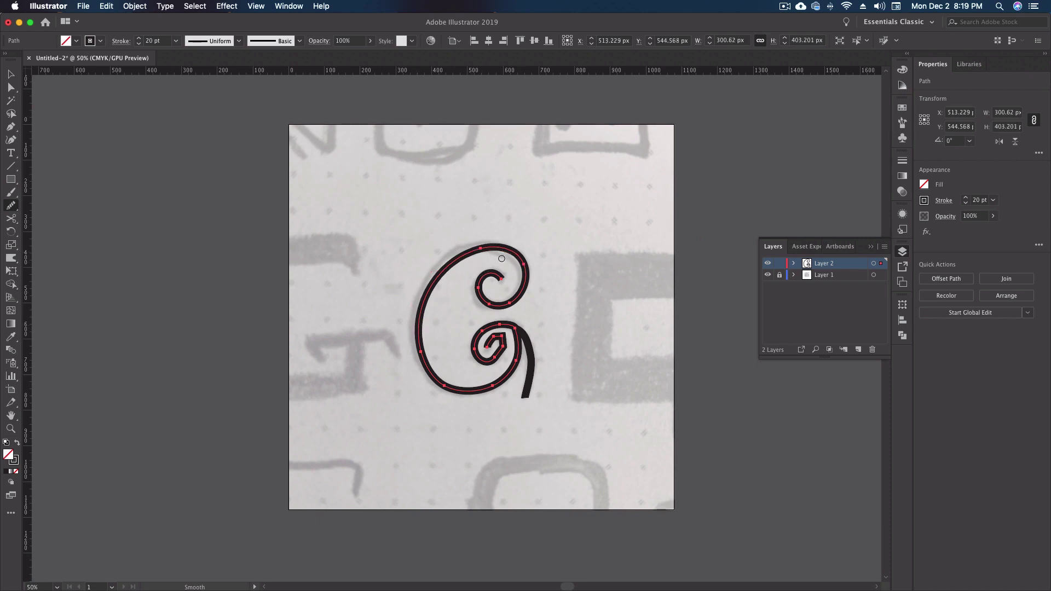
{"action": "mouse_move", "coordinate": [501, 340]}
{"action": "left_mouse_down"}
{"action": "mouse_move", "coordinate": [487, 362]}
{"action": "mouse_move", "coordinate": [495, 337]}
{"action": "mouse_move", "coordinate": [501, 346]}
{"action": "mouse_move", "coordinate": [482, 366]}
{"action": "mouse_move", "coordinate": [501, 339]}
{"action": "mouse_move", "coordinate": [488, 363]}
{"action": "mouse_move", "coordinate": [507, 385]}
{"action": "left_mouse_up"}
{"action": "mouse_move", "coordinate": [474, 338]}
{"action": "left_mouse_down"}
{"action": "mouse_move", "coordinate": [515, 331]}
{"action": "mouse_move", "coordinate": [500, 324]}
{"action": "mouse_move", "coordinate": [469, 338]}
{"action": "mouse_move", "coordinate": [500, 358]}
{"action": "mouse_move", "coordinate": [503, 341]}
{"action": "mouse_move", "coordinate": [487, 361]}
{"action": "mouse_move", "coordinate": [501, 339]}
{"action": "left_mouse_up"}
Select only the separate tail stroke and smooth it along its length.
{"action": "key", "text": "super"}
{"action": "left_click", "coordinate": [532, 357], "text": "super"}
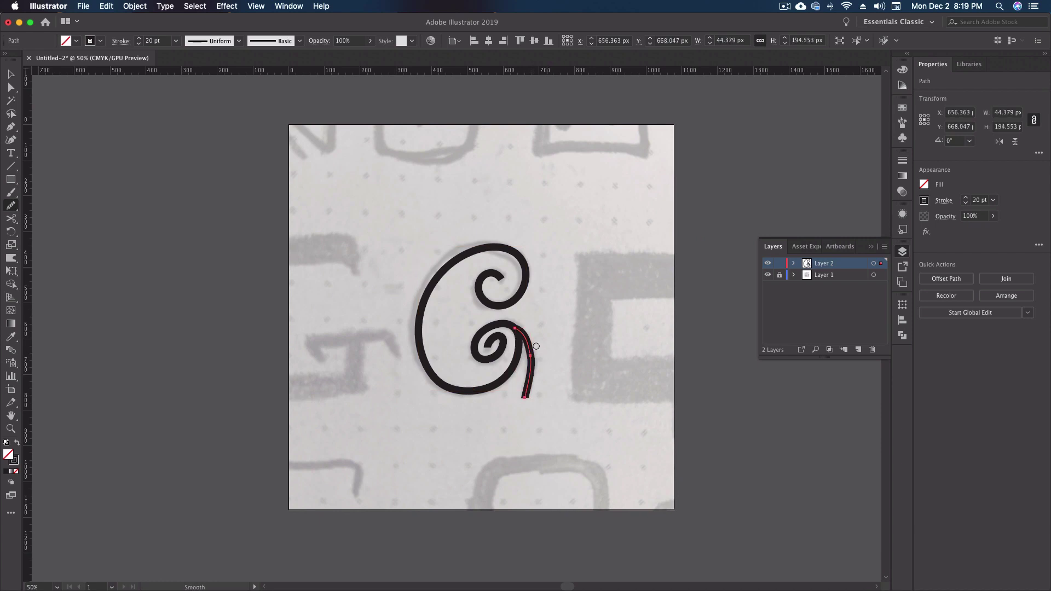
{"action": "mouse_move", "coordinate": [528, 351]}
{"action": "left_mouse_down"}
{"action": "mouse_move", "coordinate": [523, 387]}
{"action": "mouse_move", "coordinate": [516, 327]}
{"action": "left_mouse_up"}
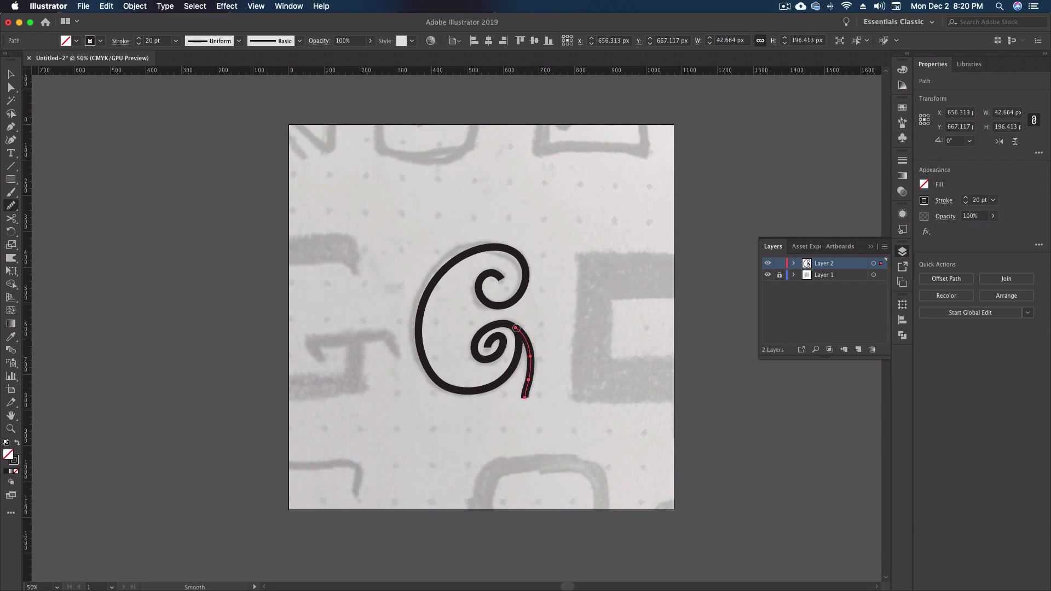
{"action": "left_click_drag", "start_coordinate": [532, 376], "coordinate": [519, 406]}
Adjust an anchor on the tail with Direct Selection, then deselect and reselect the whole spiral.
{"action": "key", "text": "a"}
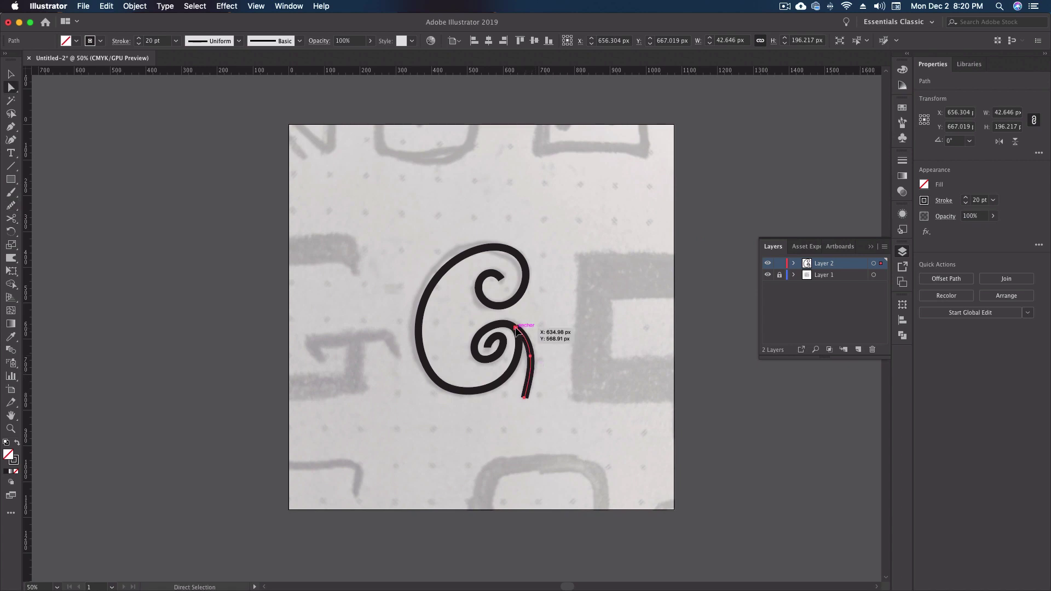
{"action": "left_click", "coordinate": [520, 330]}
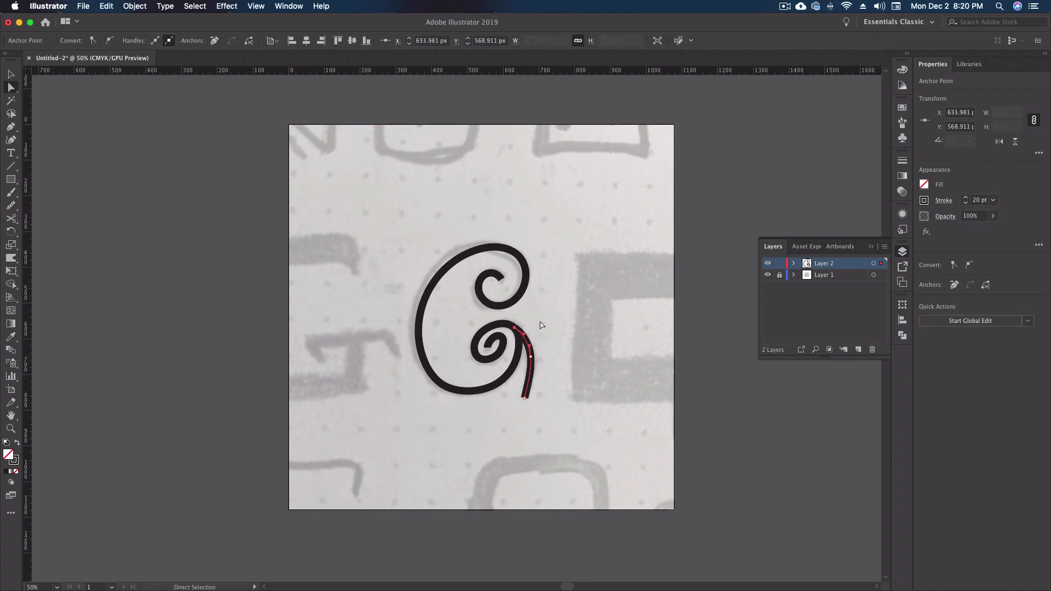
{"action": "key", "text": "v"}
{"action": "left_click", "coordinate": [556, 320]}
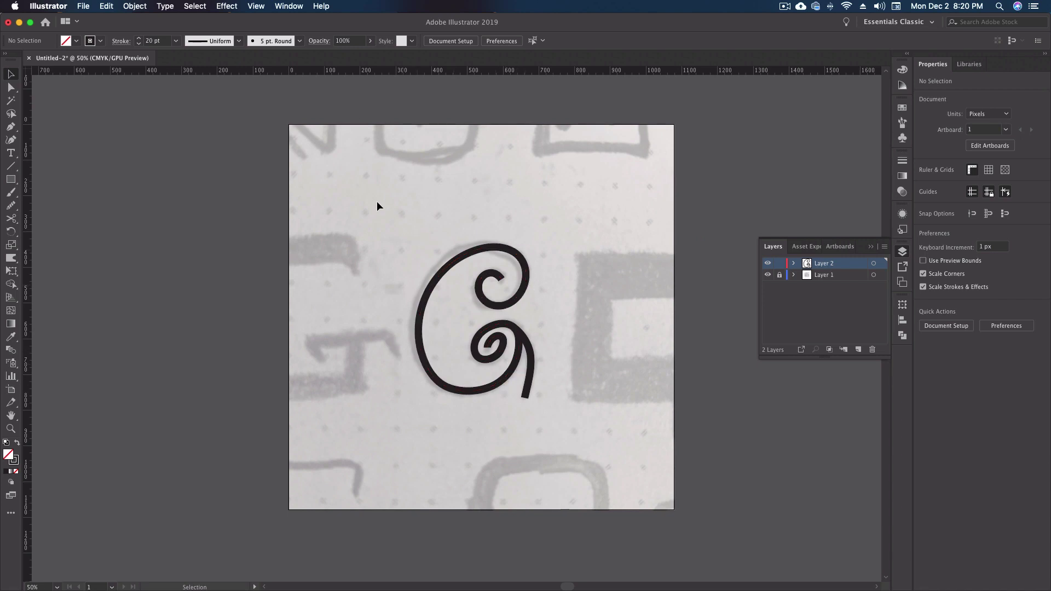
{"action": "left_click_drag", "start_coordinate": [377, 203], "coordinate": [668, 446]}
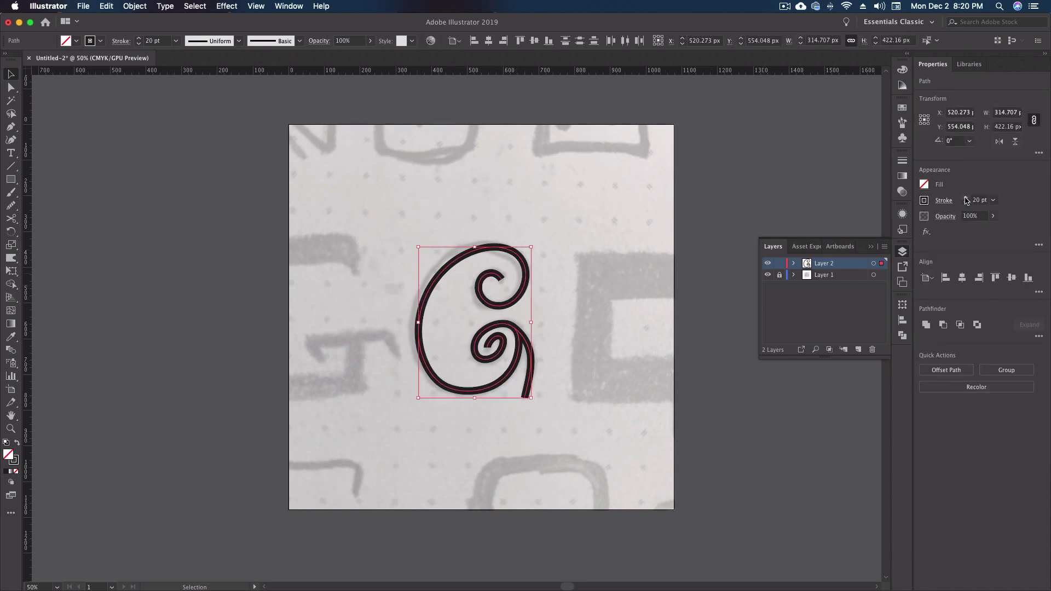
Step the spiral's stroke weight with the Stroke arrows to settle at 24 pt.
{"action": "left_click", "coordinate": [967, 201], "text": "shift"}
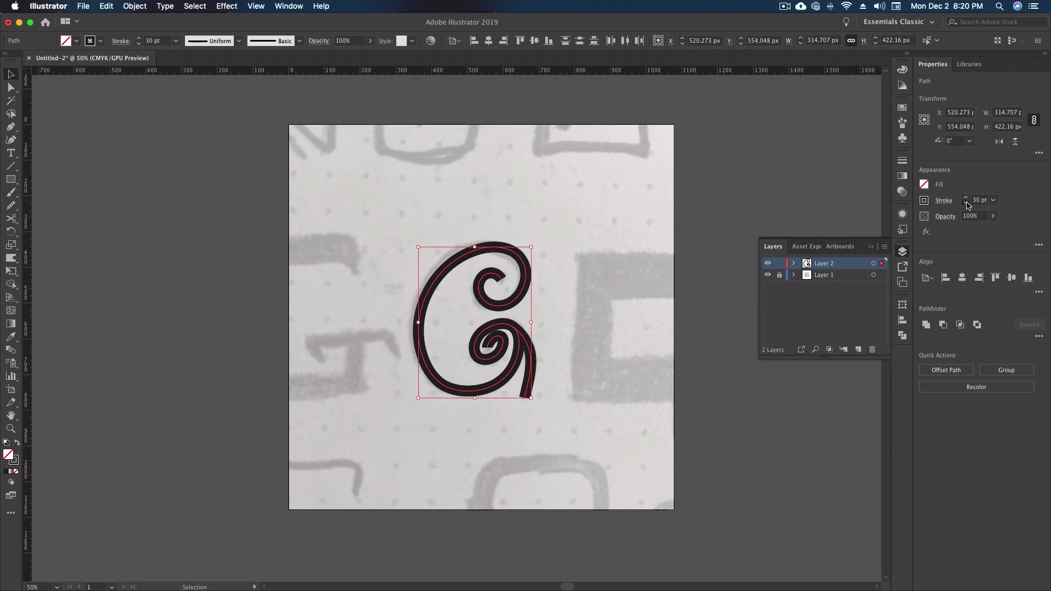
{"action": "left_click", "coordinate": [966, 203]}
{"action": "left_click", "coordinate": [966, 203]}
{"action": "left_click", "coordinate": [966, 203]}
{"action": "left_click", "coordinate": [966, 203]}
{"action": "left_click", "coordinate": [966, 203]}
{"action": "left_click", "coordinate": [966, 203]}
{"action": "left_click", "coordinate": [966, 203]}
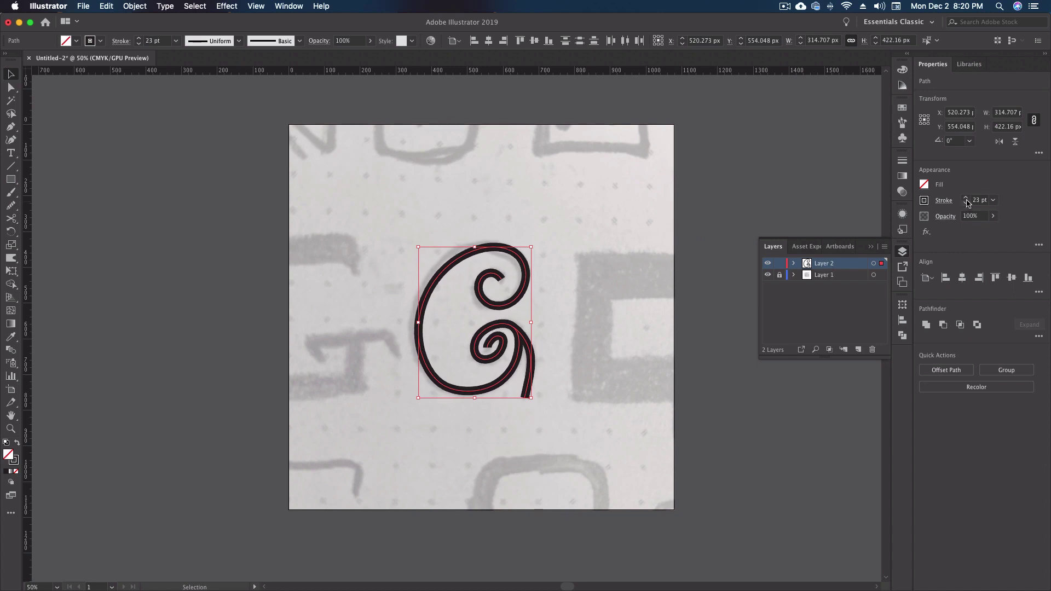
{"action": "left_click", "coordinate": [586, 260]}
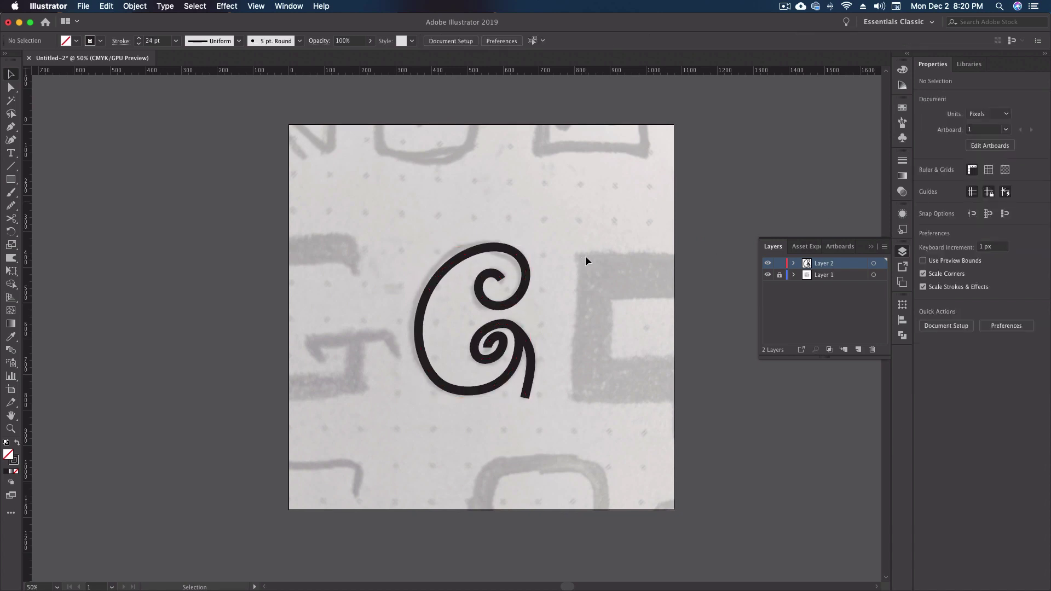